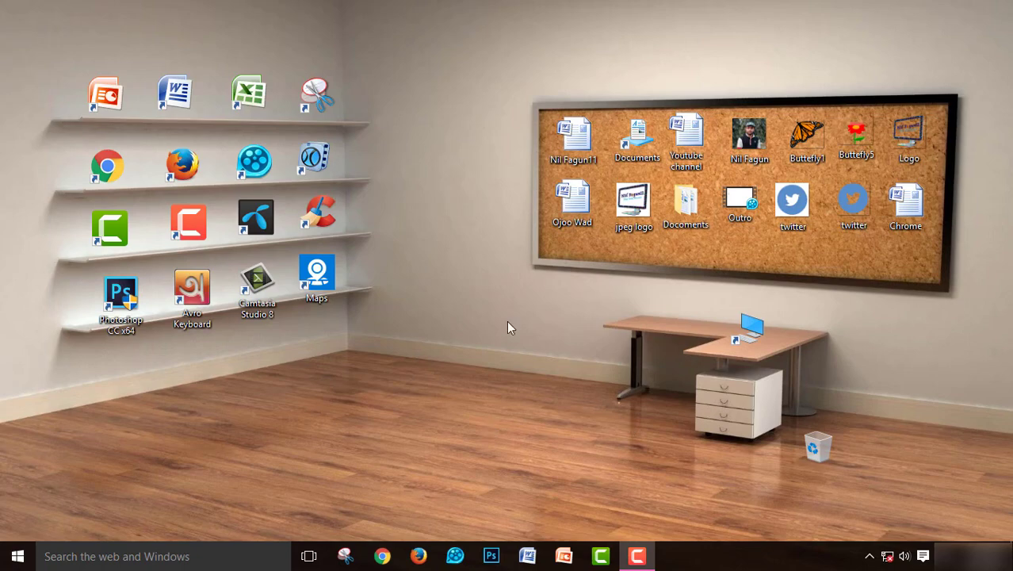
right_click(477, 301)
left_click(500, 347)
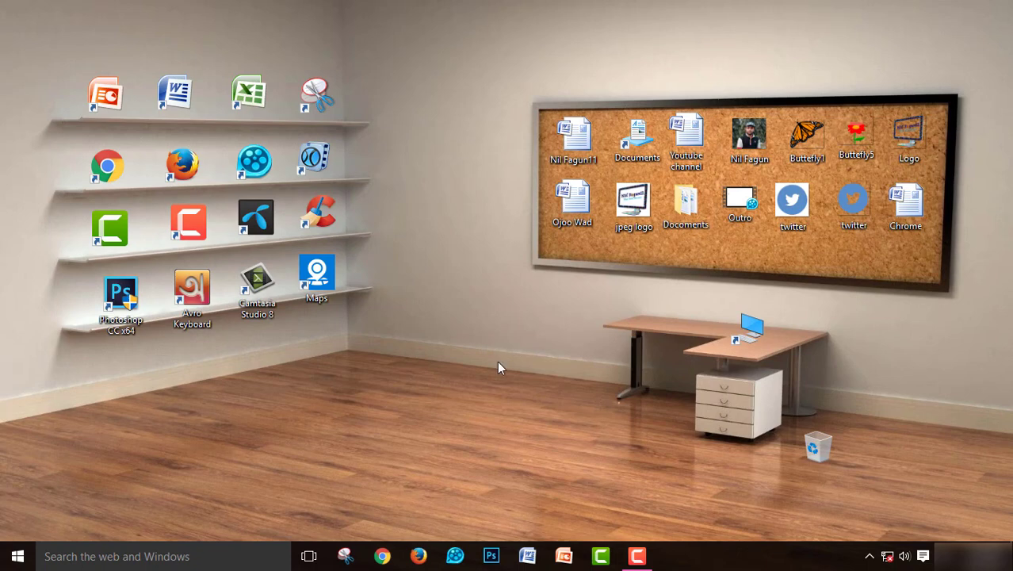
left_click(869, 557)
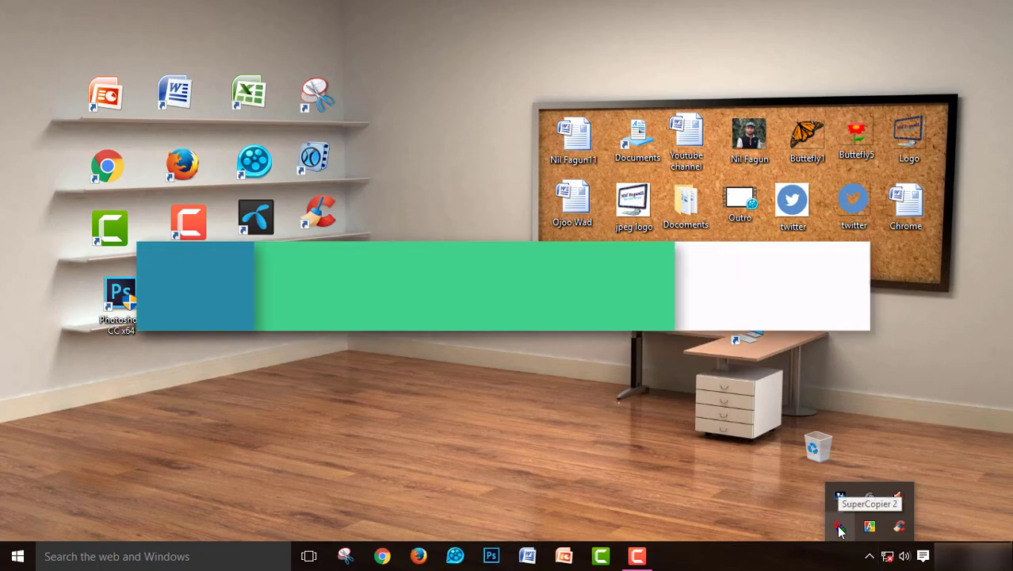
left_click(759, 510)
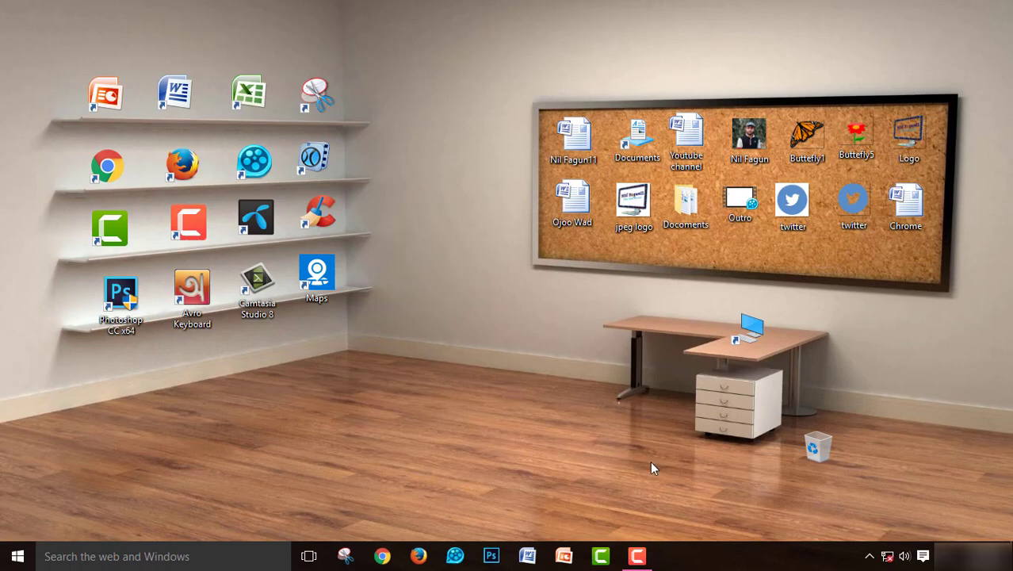
left_click(868, 556)
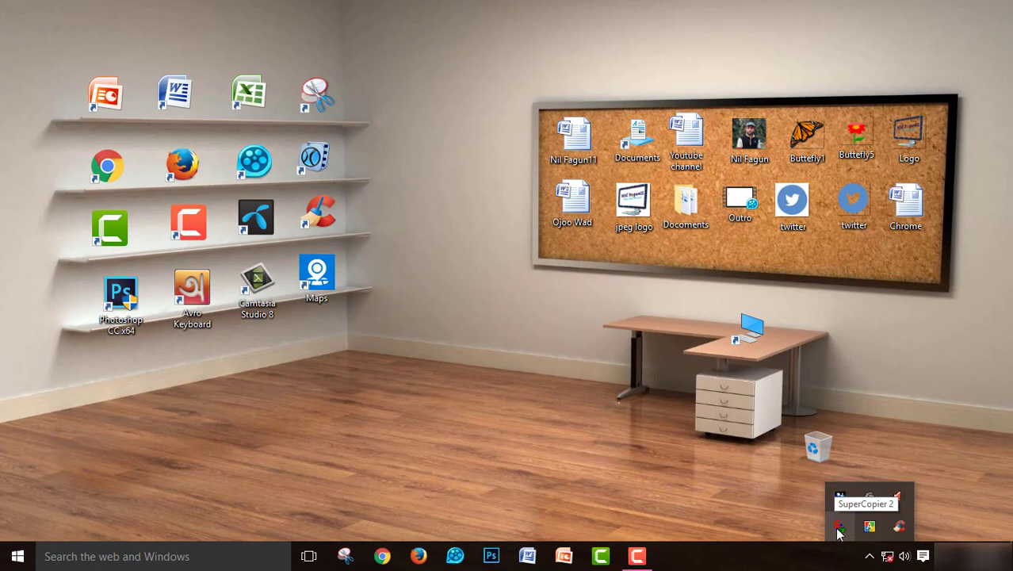
right_click(428, 211)
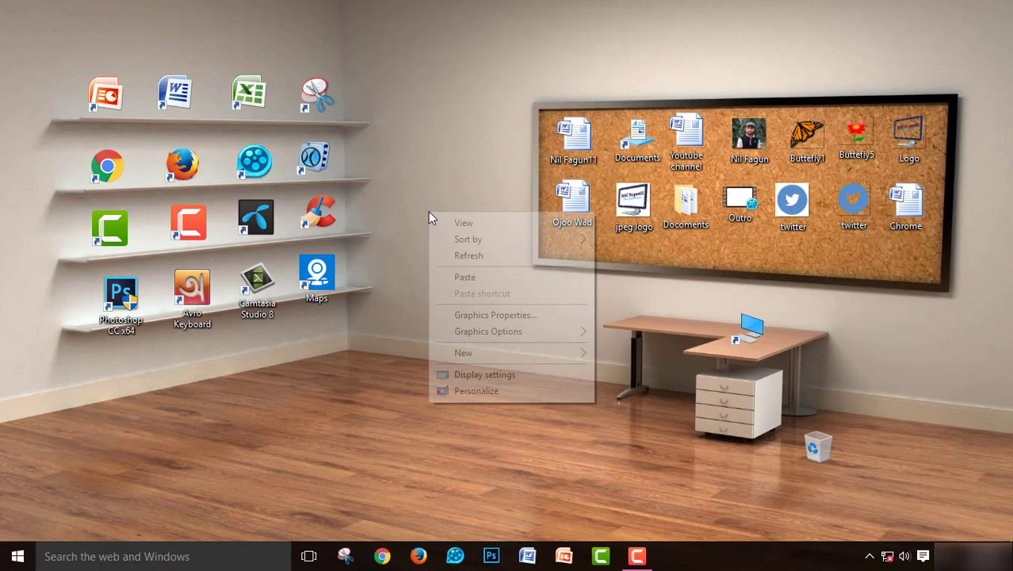
left_click(453, 255)
right_click(453, 254)
left_click(482, 301)
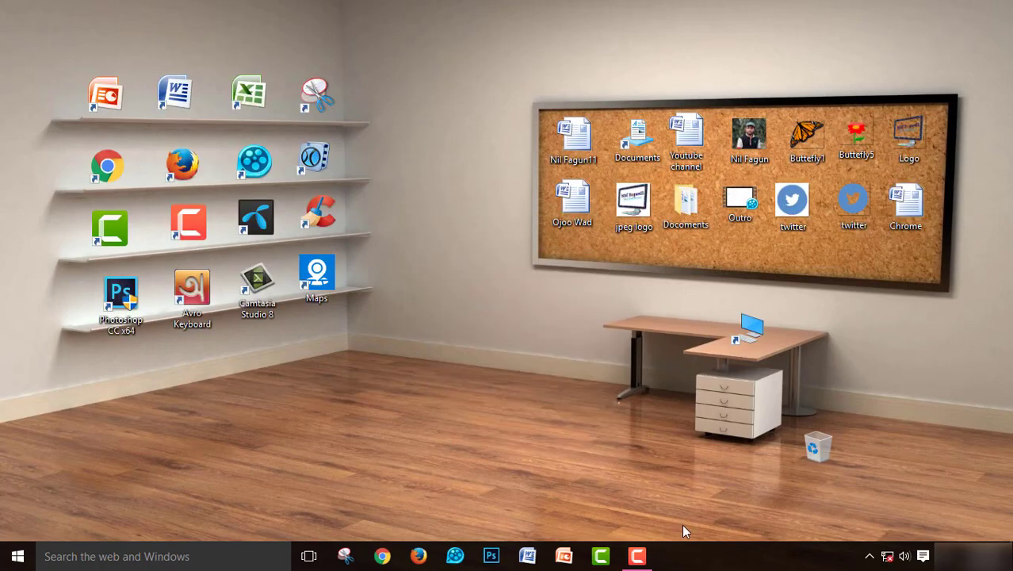
Open the SuperCopier 2 configuration and review its Startup and User interface settings.
left_click(870, 556)
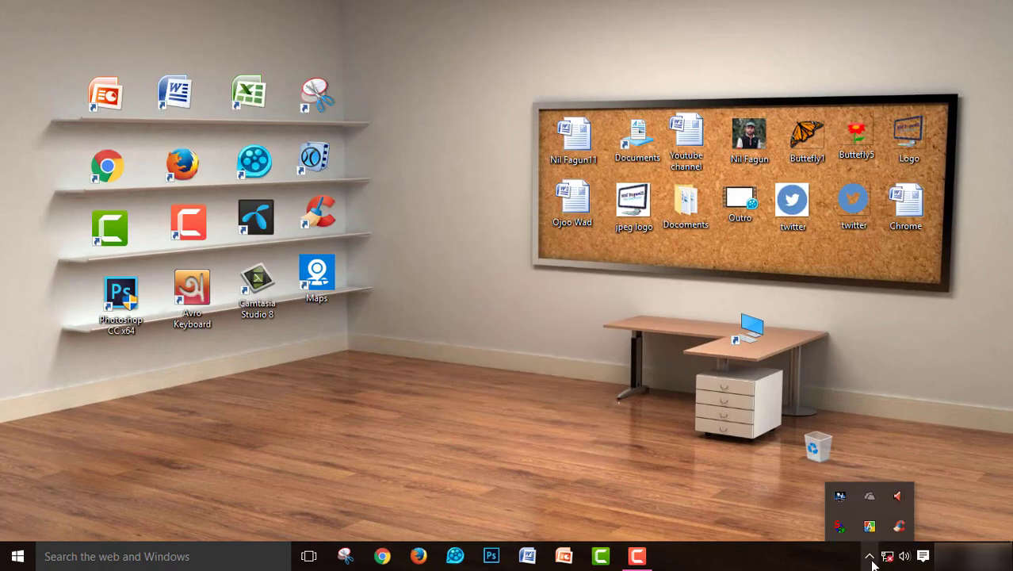
right_click(839, 526)
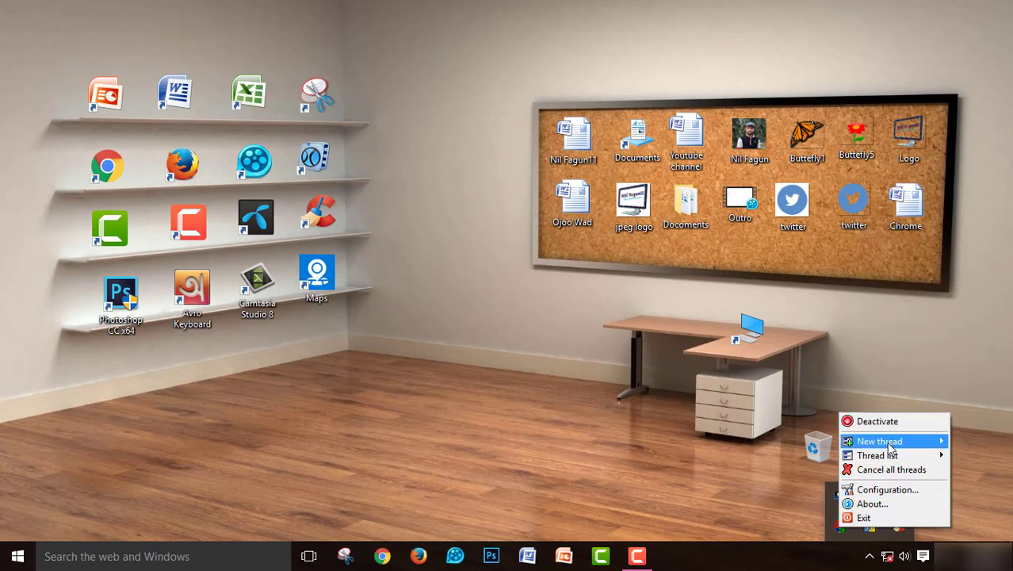
left_click(880, 490)
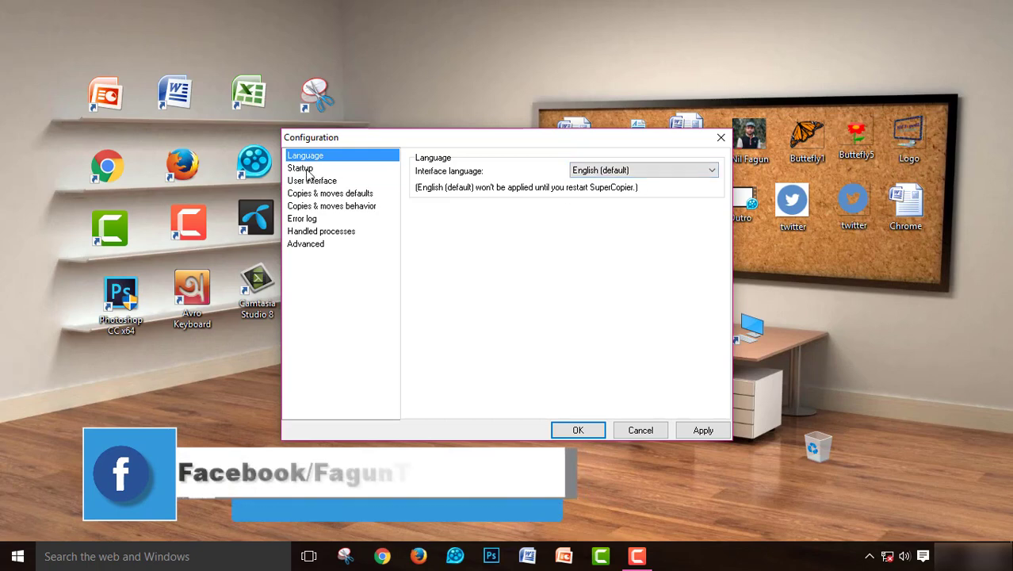
left_click(386, 169)
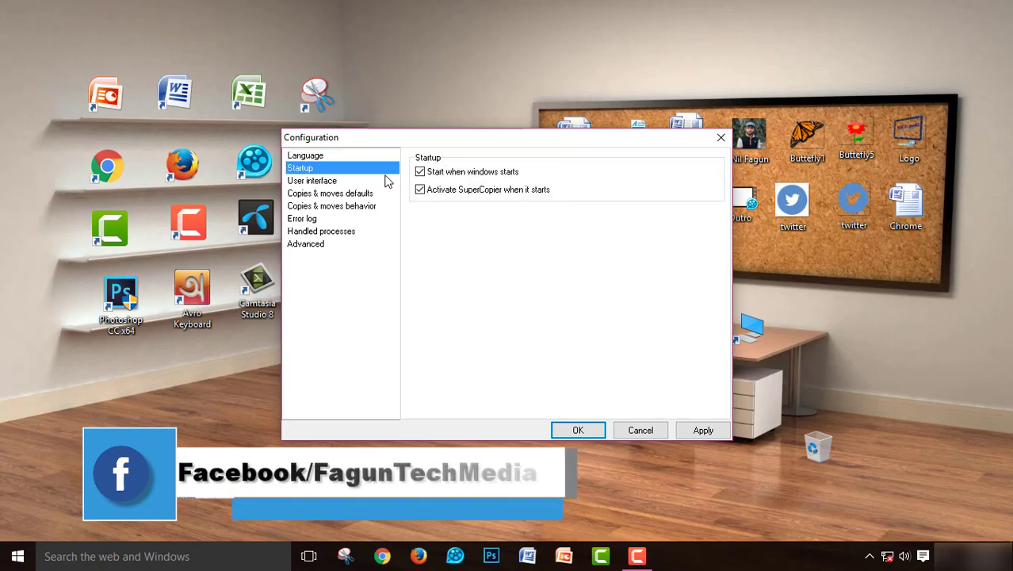
left_click(321, 182)
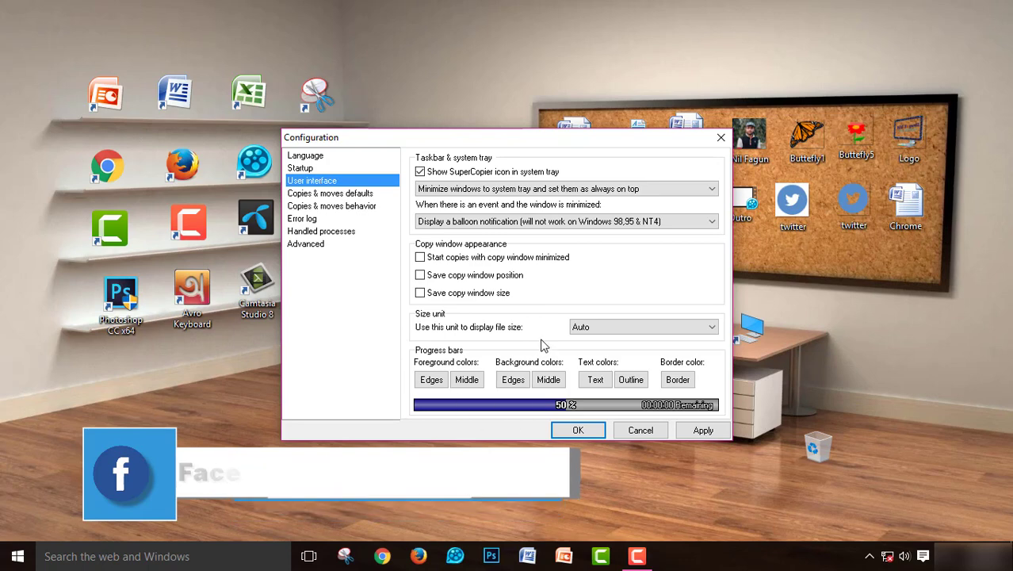
In the copies and moves defaults, set the speed limit value to 100 MB, leave the limit disabled, and save the configuration.
left_click(338, 195)
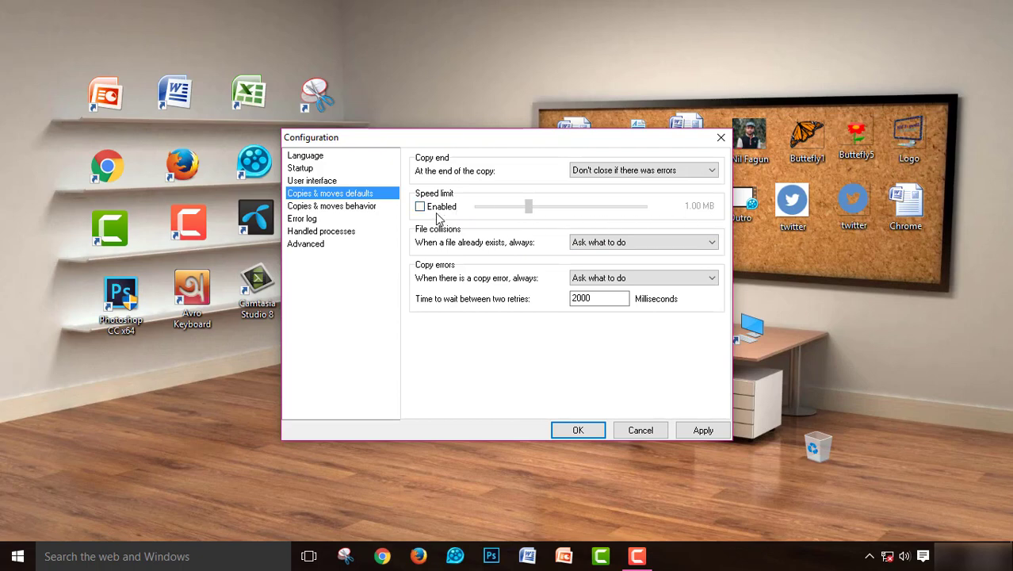
left_click(420, 207)
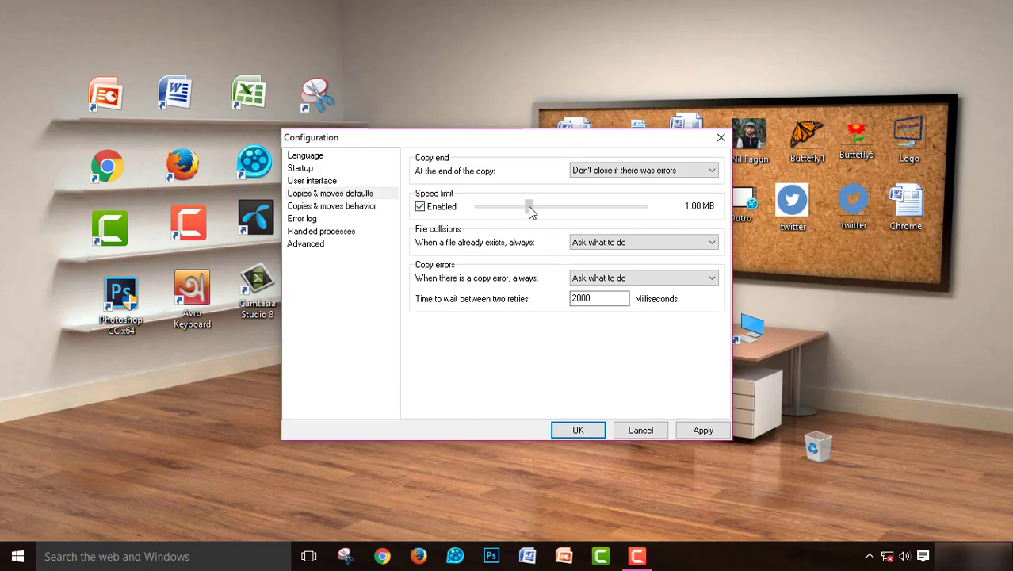
left_click_drag(529, 208, 695, 209)
left_click(420, 207)
left_click(563, 431)
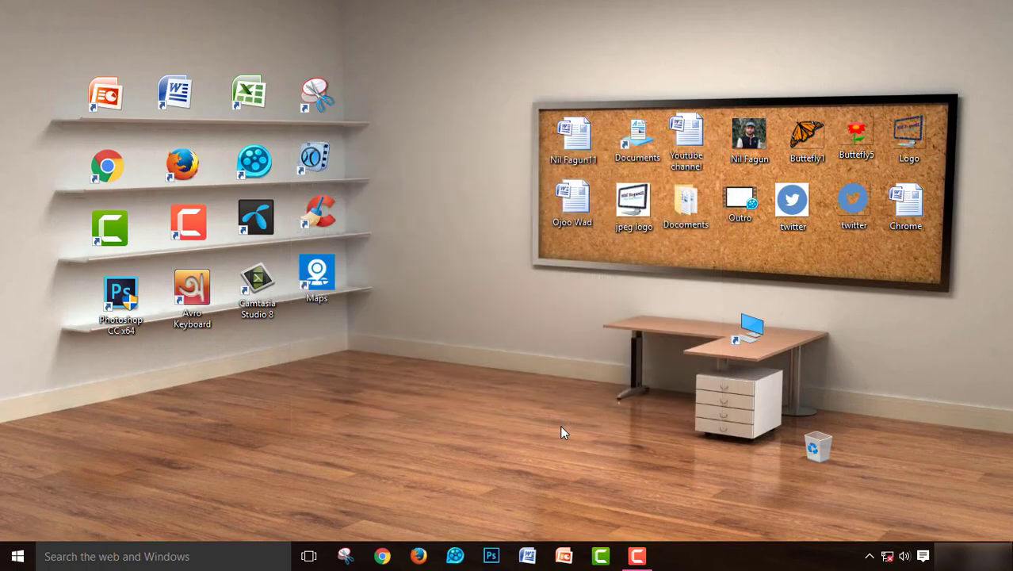
right_click(442, 276)
left_click(459, 288)
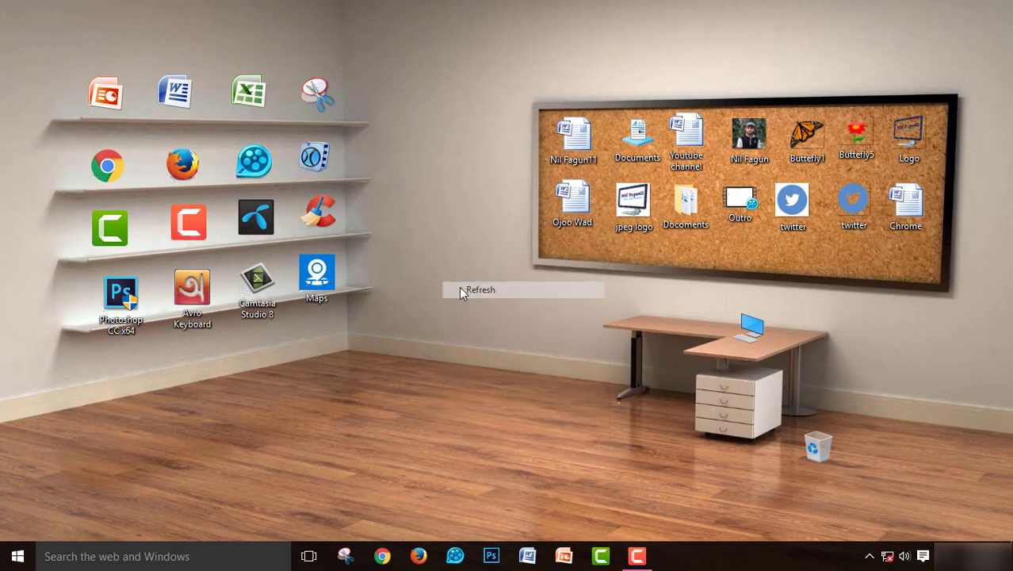
Reopen the SuperCopier configuration to review the copies and moves behavior and defaults, leaving without changes.
left_click(870, 556)
right_click(840, 529)
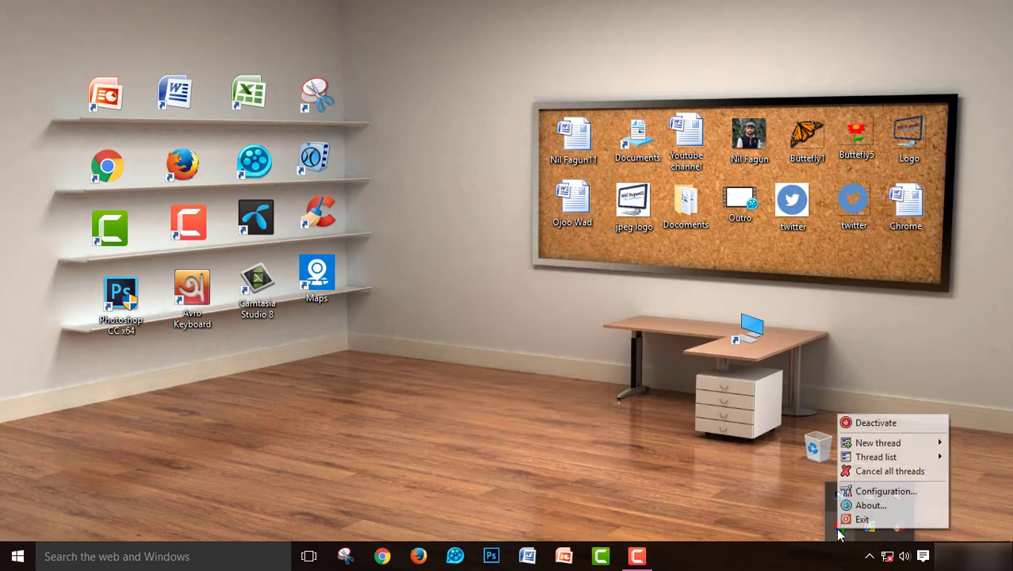
left_click(881, 491)
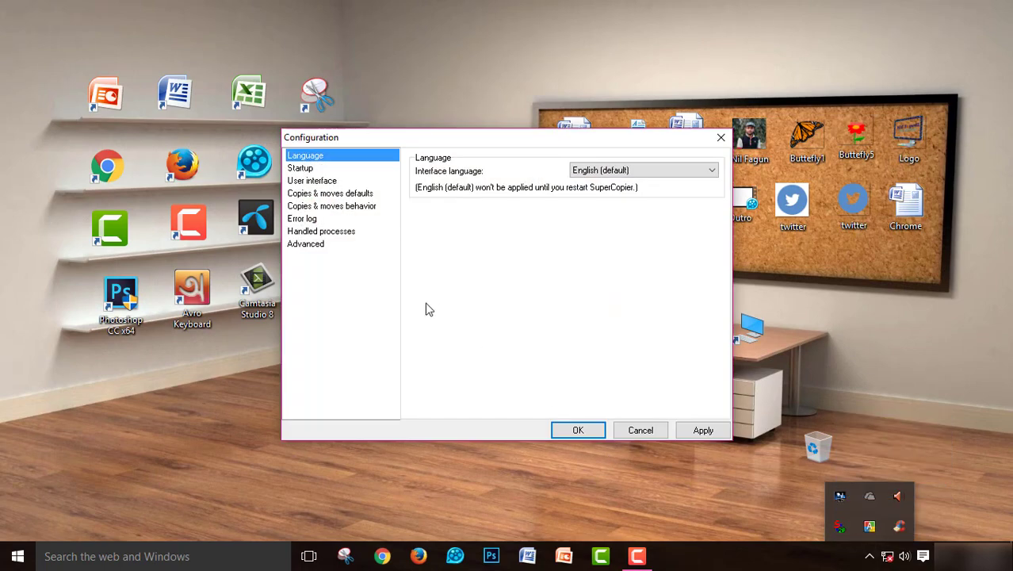
left_click(352, 207)
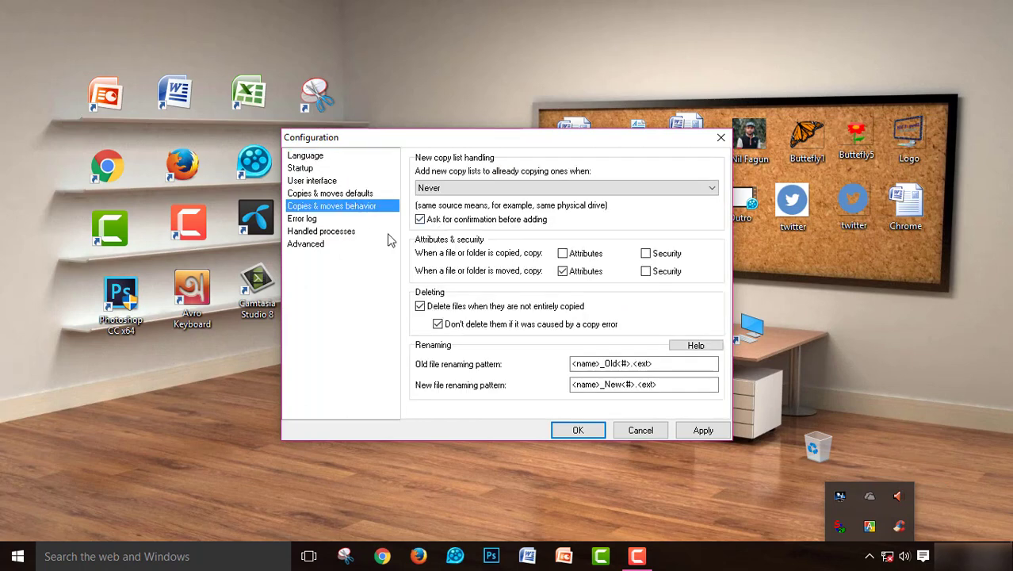
left_click(330, 195)
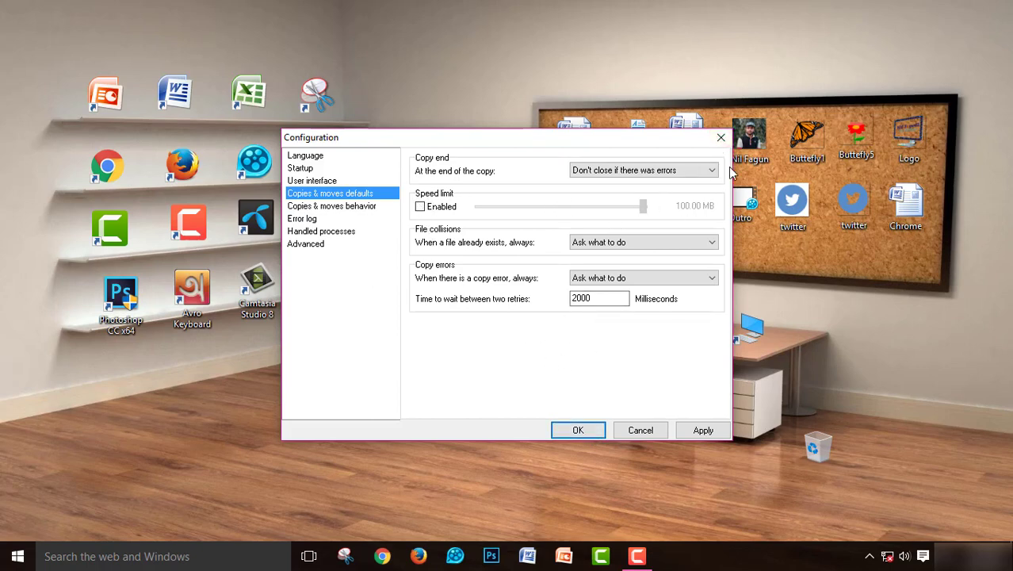
left_click(721, 140)
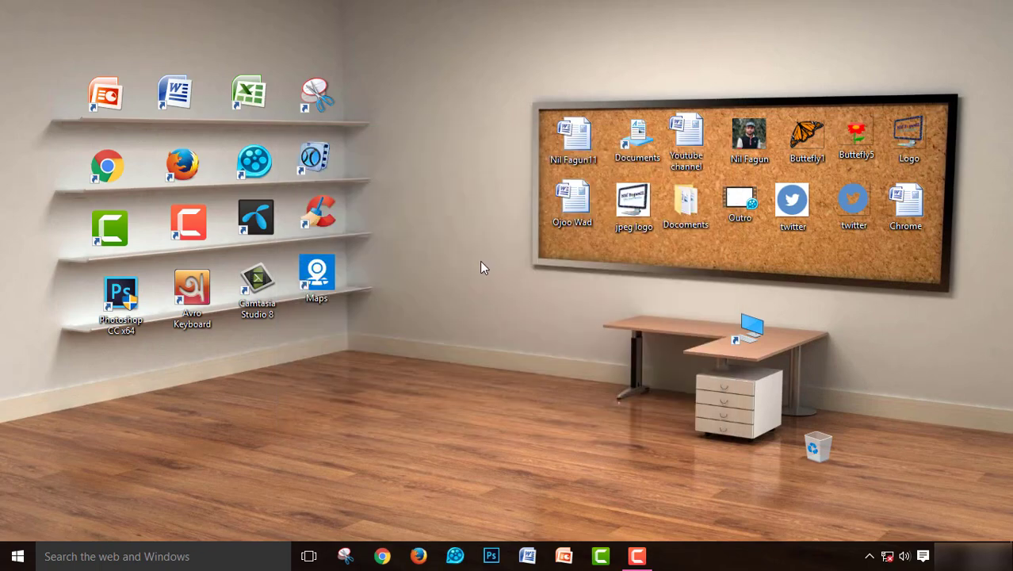
right_click(480, 260)
left_click(528, 310)
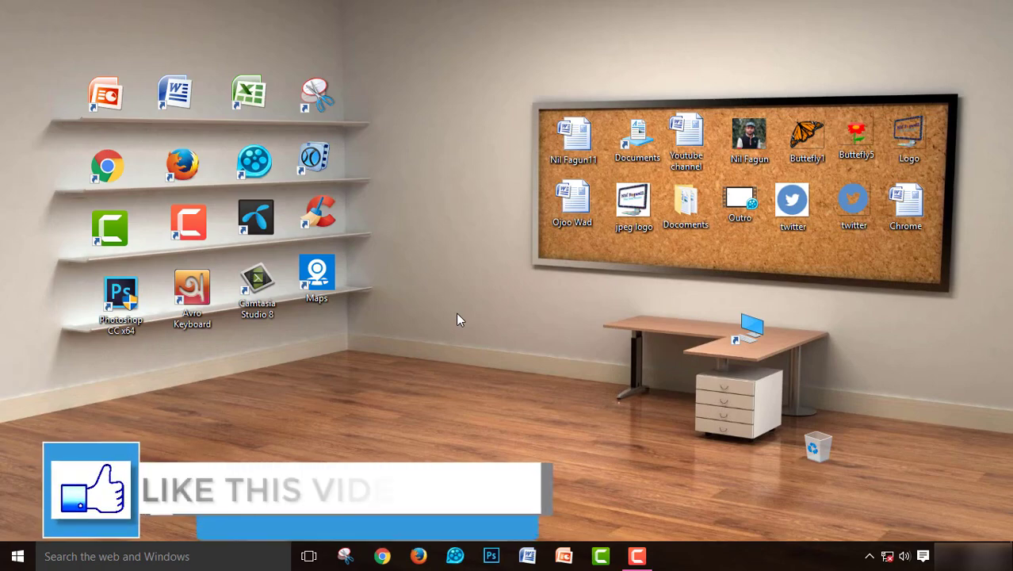
right_click(454, 284)
left_click(481, 326)
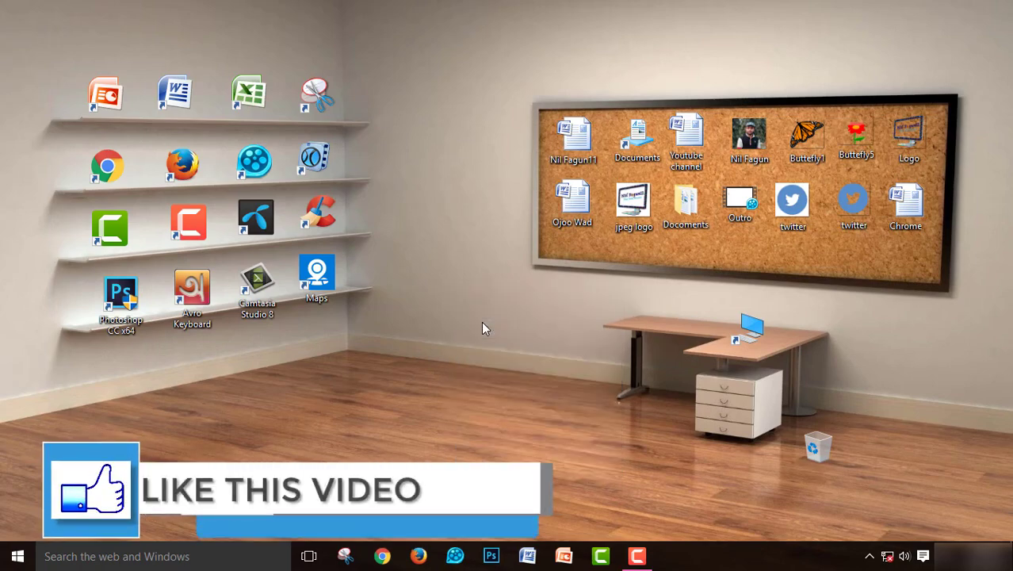